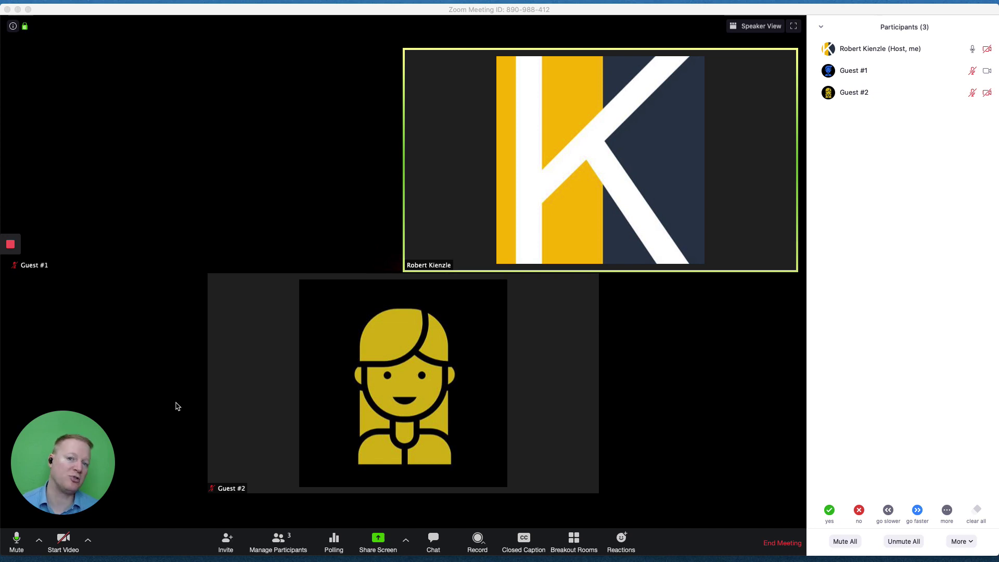
# - Launch the Demo poll asking for attendees' favorite animal and end it once the votes are in
pyautogui.click(334, 540)
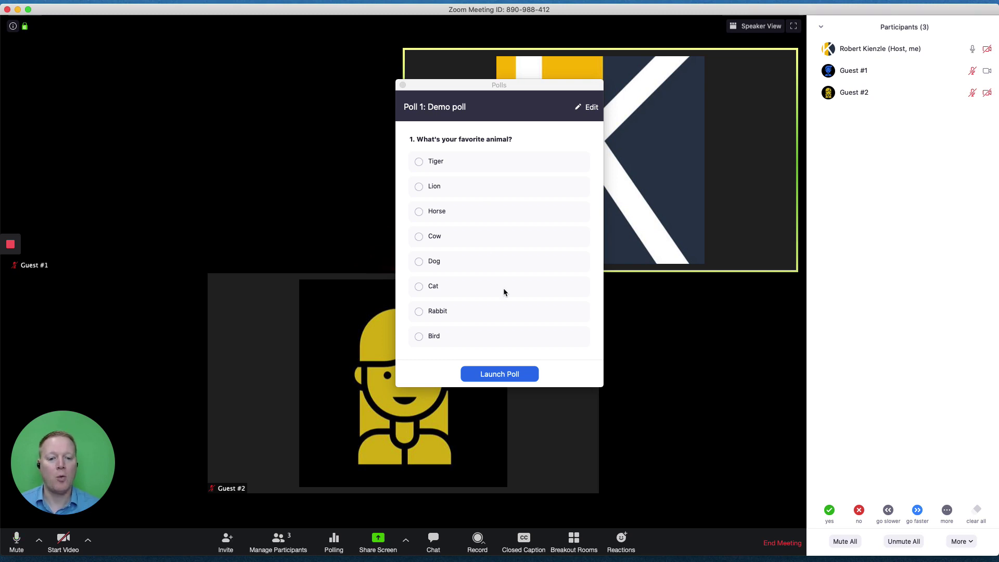
pyautogui.click(516, 370)
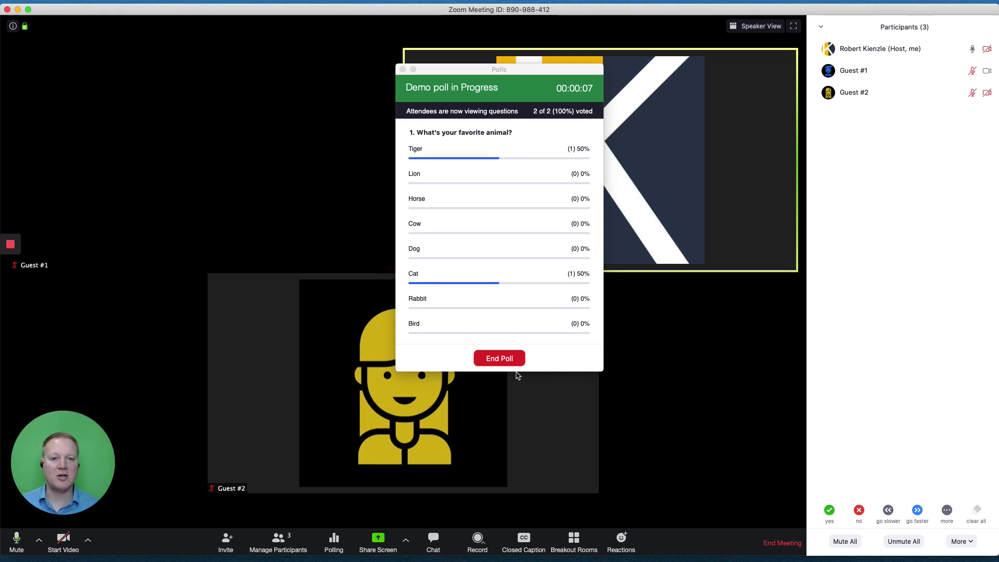
pyautogui.click(503, 360)
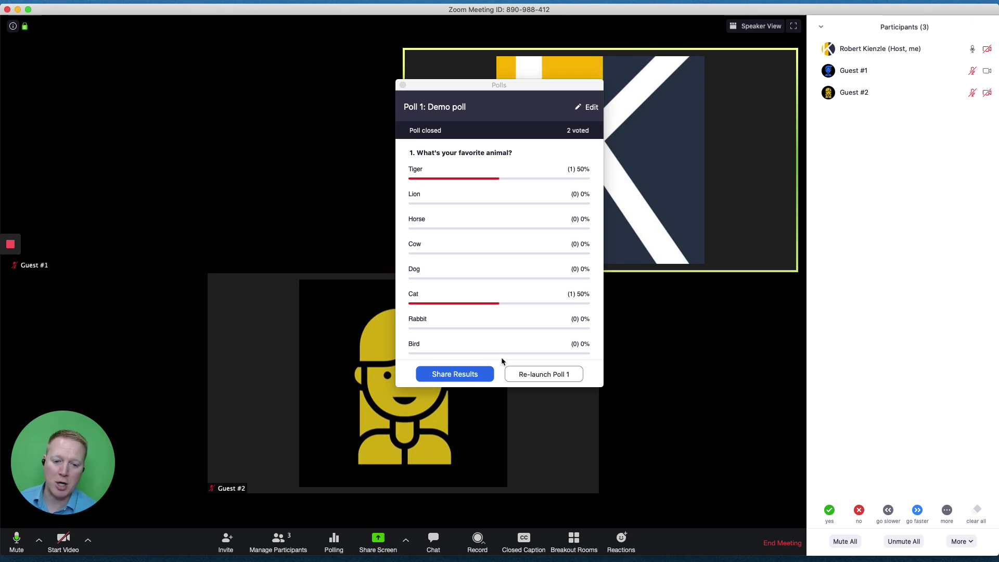
# - Share the Demo poll results with attendees, stop sharing them and close the poll window
pyautogui.click(483, 375)
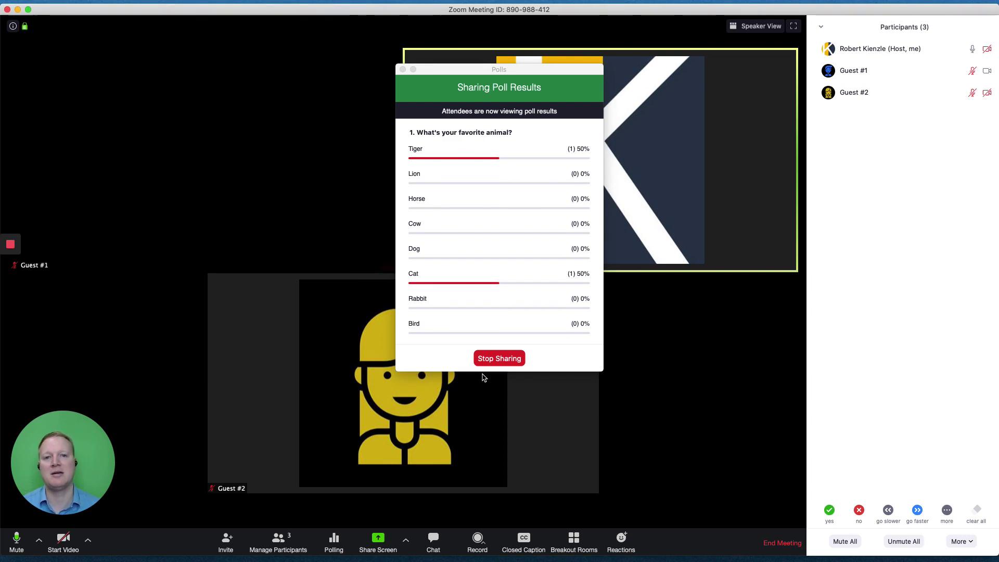
pyautogui.click(493, 357)
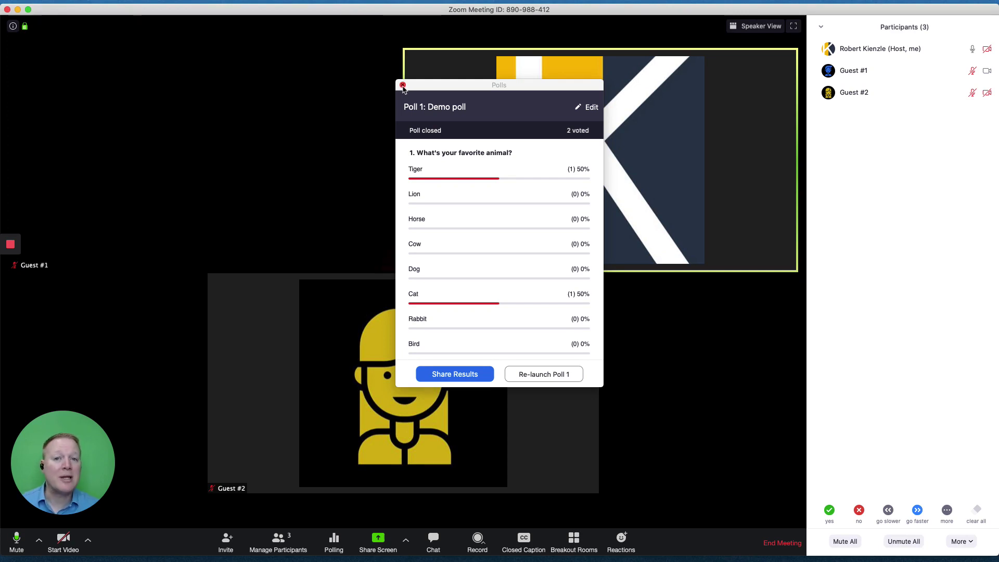
pyautogui.click(403, 84)
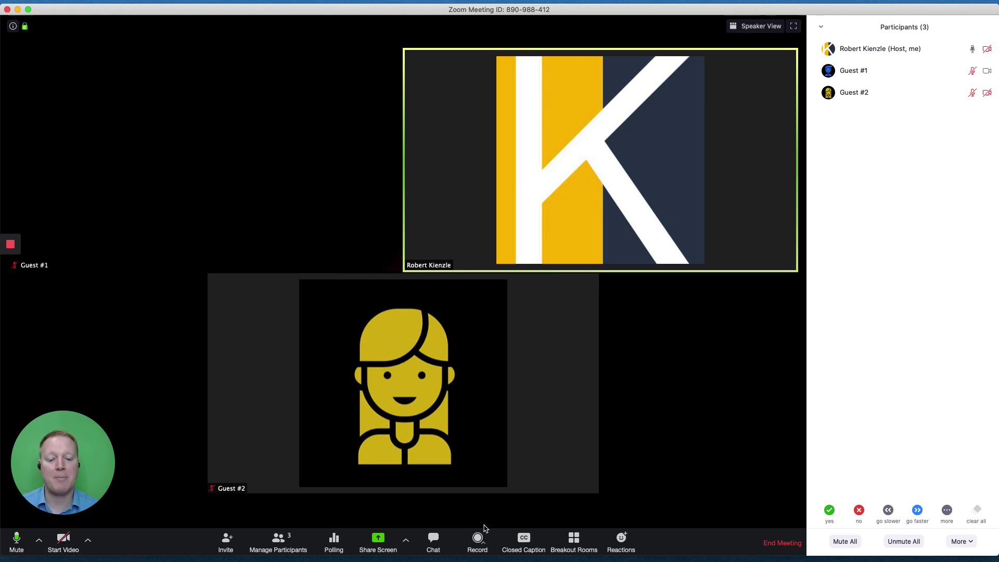
# - Send menti.com and the poll code 402767 to everyone as separate messages in the group chat, and close the chat
pyautogui.click(431, 541)
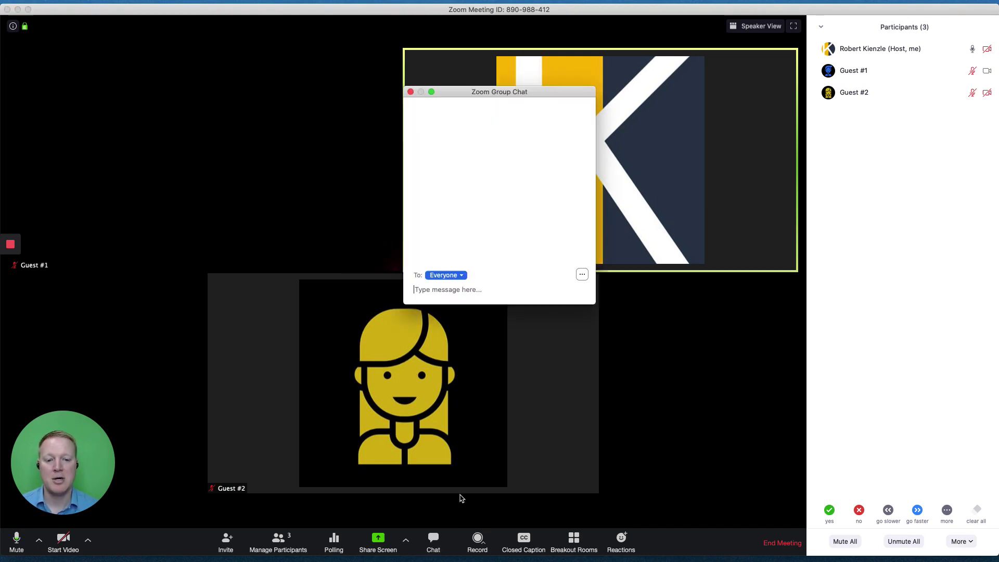
pyautogui.click(483, 297)
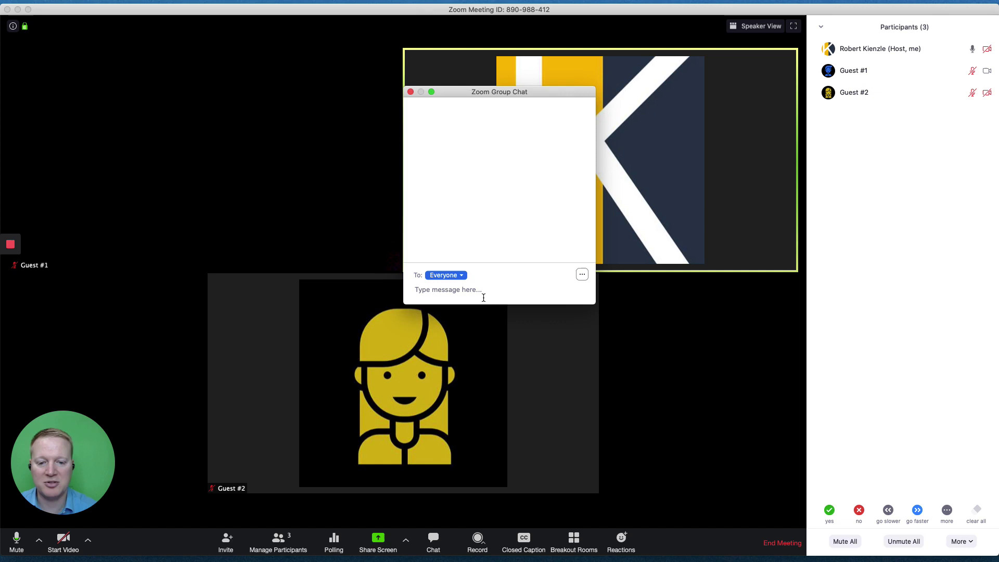
pyautogui.write('menti.')
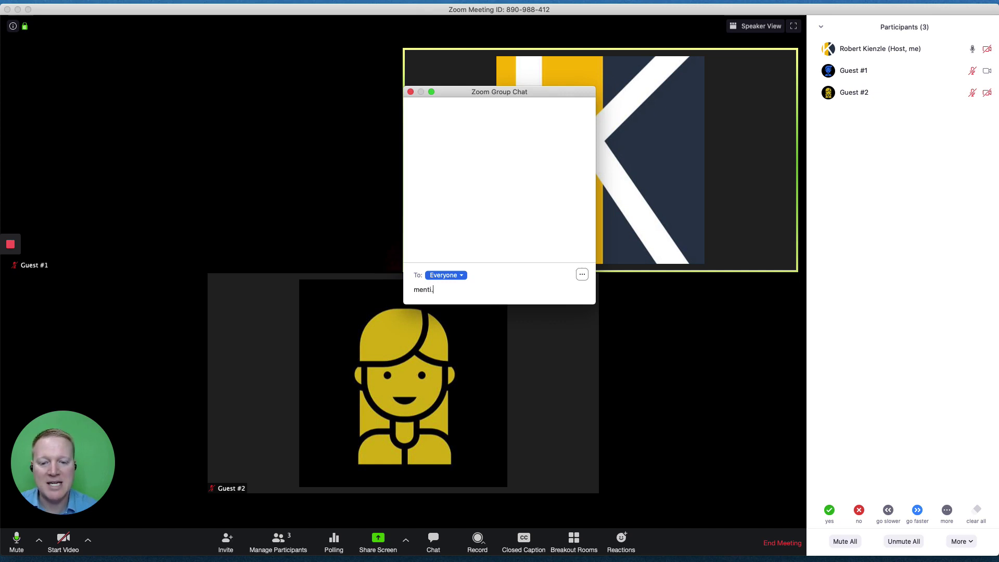
pyautogui.write('com')
pyautogui.press('Return')
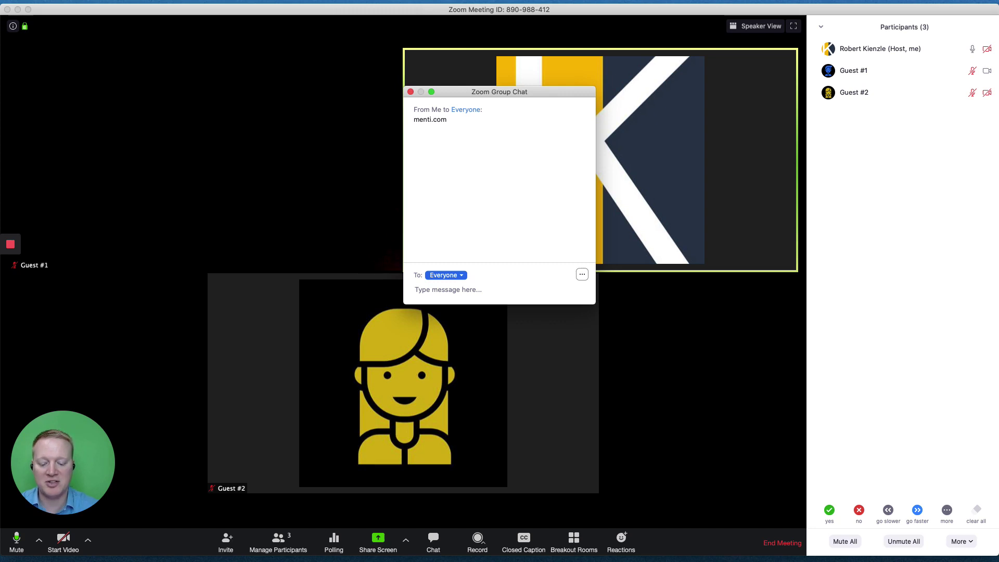
pyautogui.write('402767')
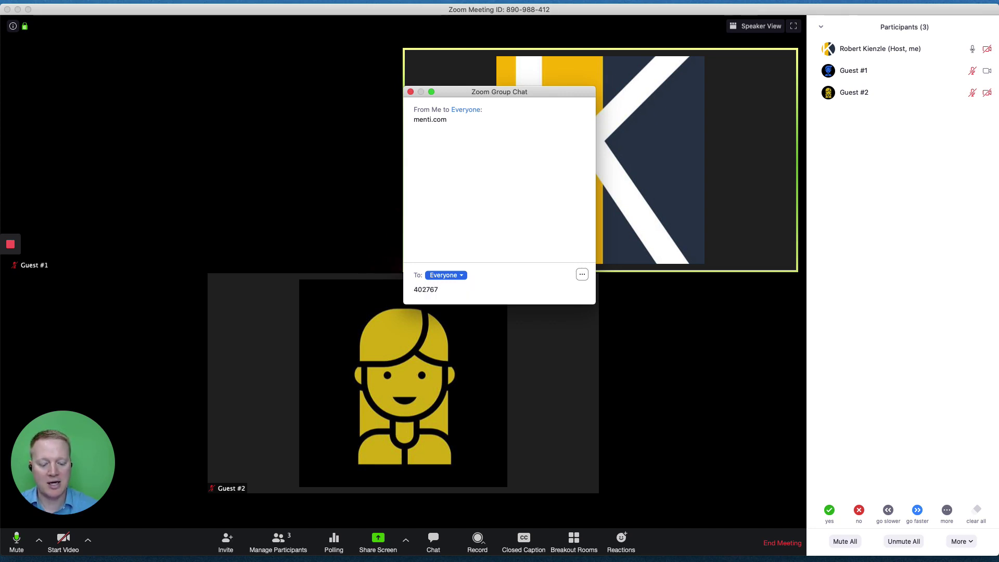
pyautogui.press('Return')
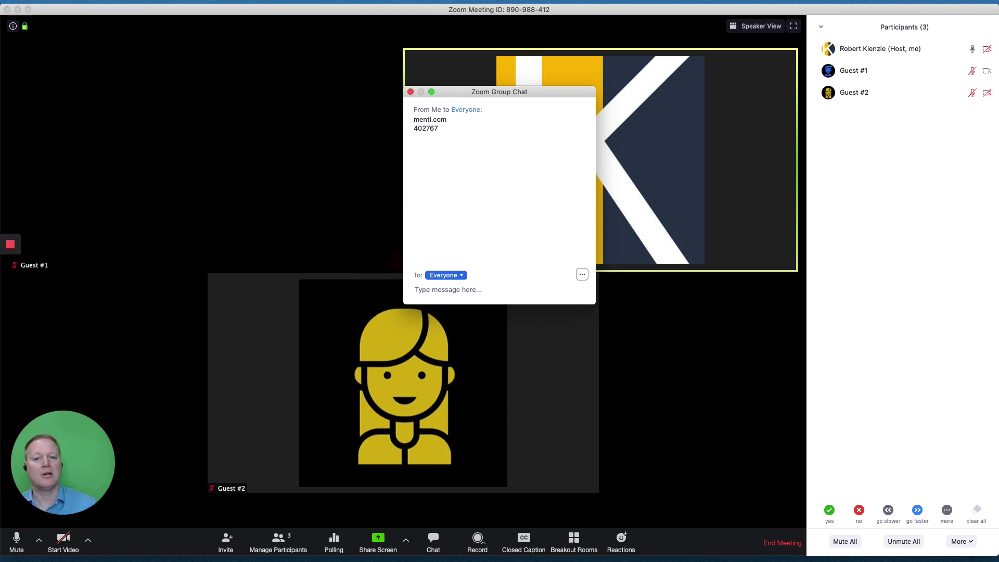
pyautogui.click(410, 91)
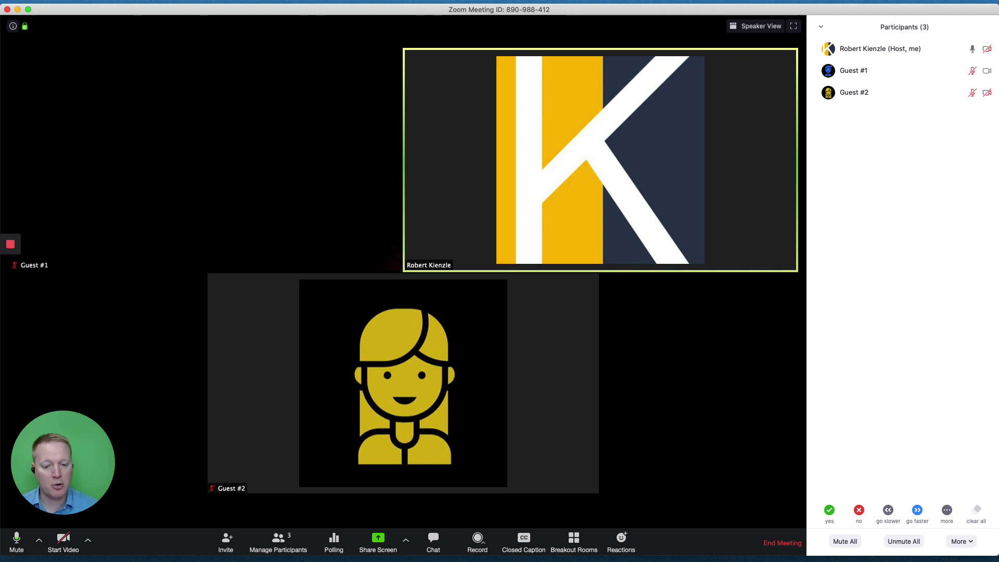
# - Switch to the Mentimeter voting page in Firefox and submit a vote ranking "I love it" 1st and "I hate it" 2nd
pyautogui.press('super+Tab')
pyautogui.moveTo(0, 42); pyautogui.dragTo(538, 54)
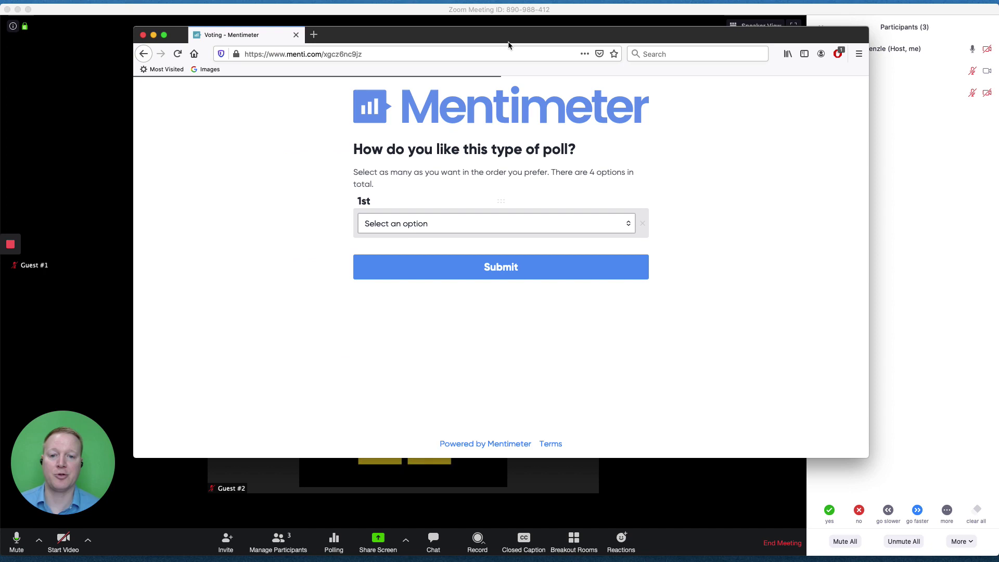
pyautogui.click(491, 223)
pyautogui.click(489, 231)
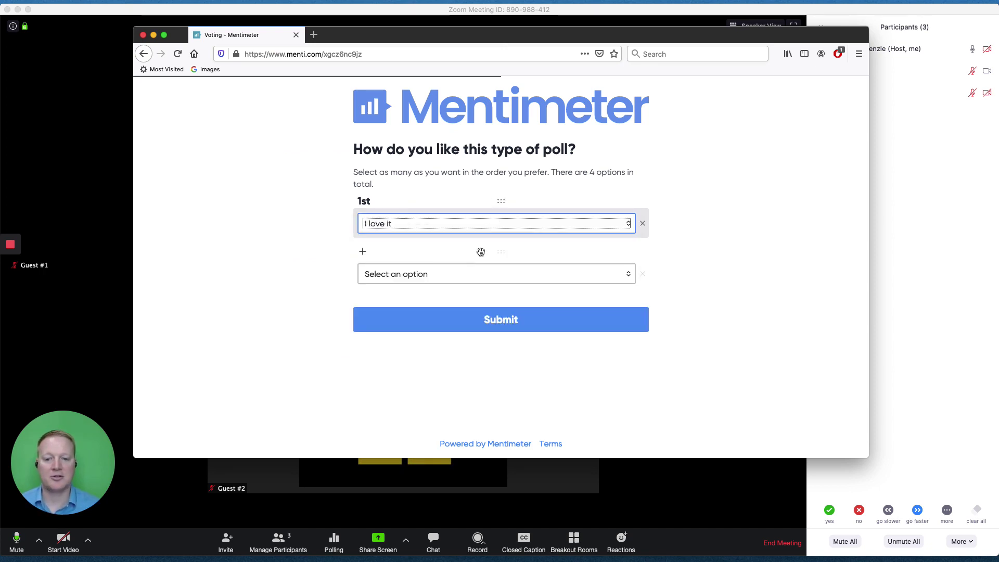
pyautogui.click(474, 273)
pyautogui.click(471, 295)
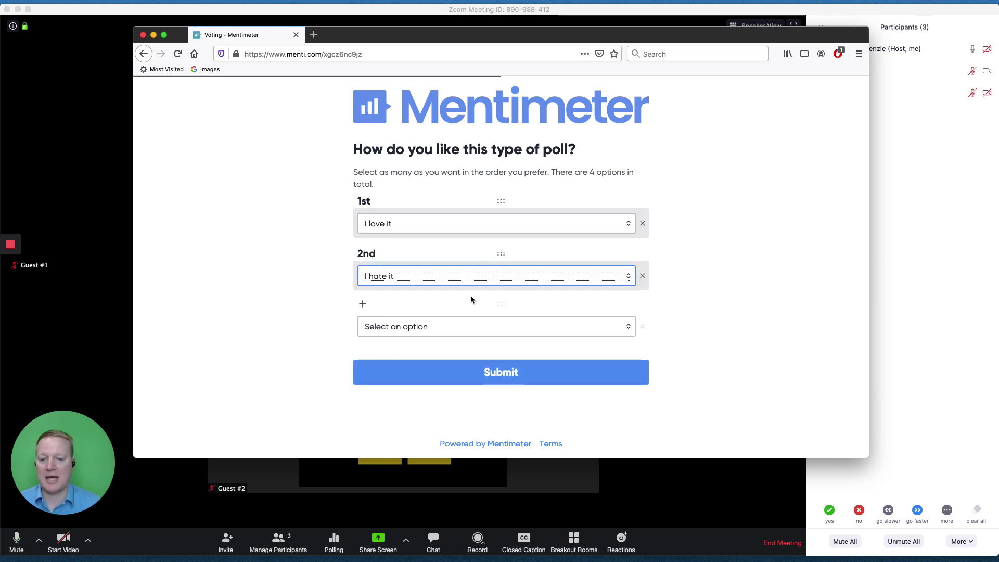
pyautogui.click(483, 379)
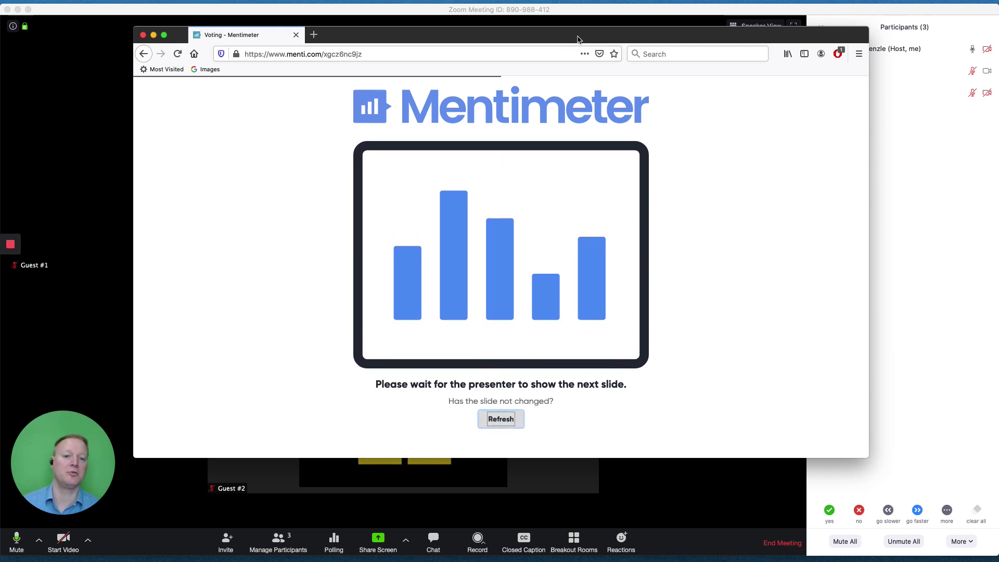
# - Move the voting window out of view and advance the Mentimeter presentation in Chrome to the group planning question
pyautogui.moveTo(577, 39); pyautogui.dragTo(0, 54)
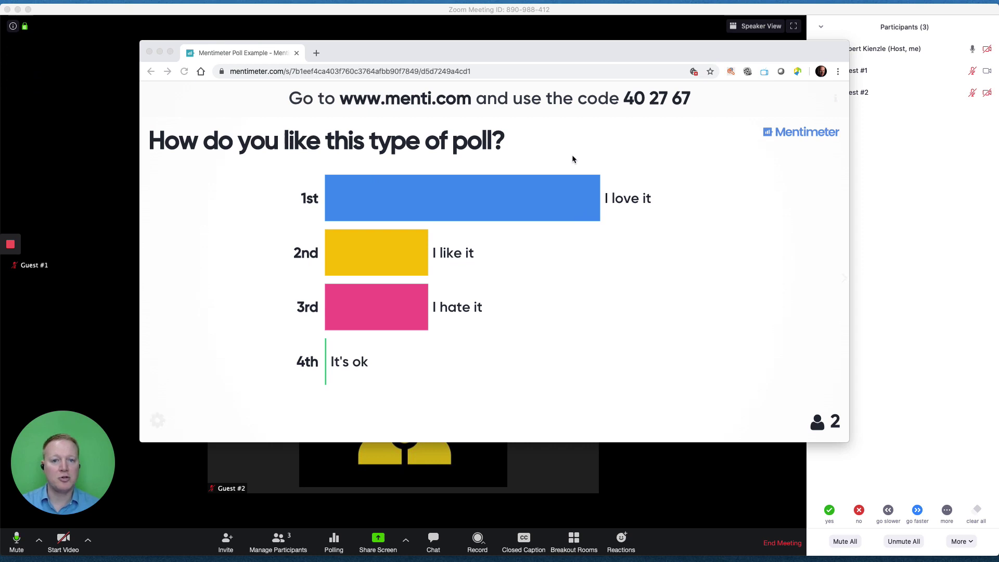
pyautogui.click(795, 226)
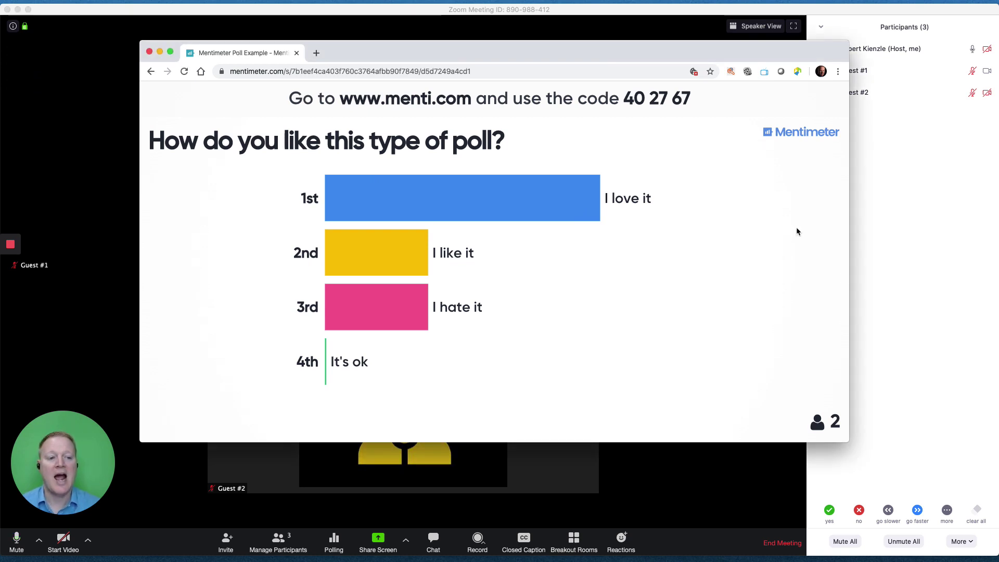
pyautogui.click(843, 277)
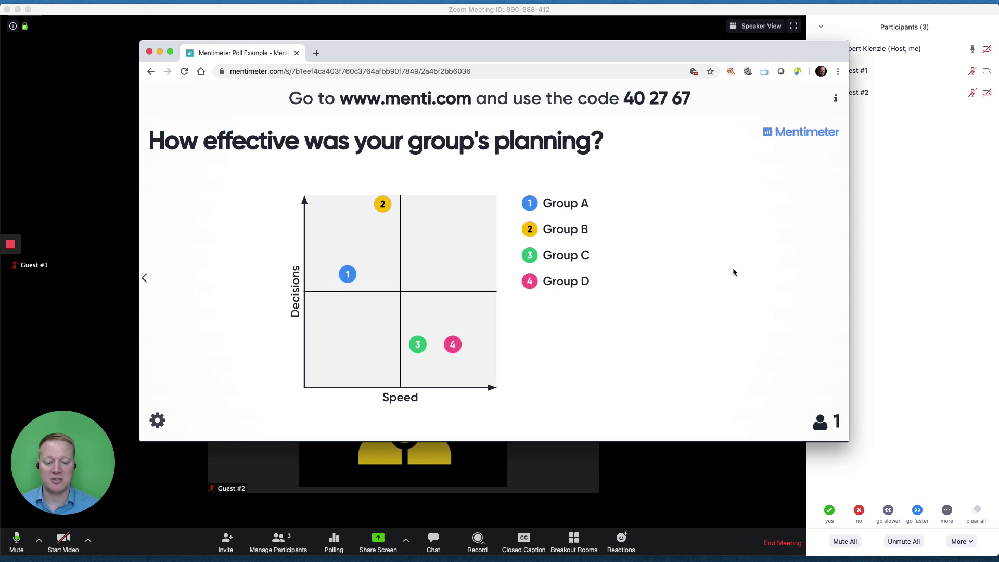
# - Return to the voting page in Firefox and rate Group A 5 for Speed and 1 for Decisions
pyautogui.press('super+Tab')
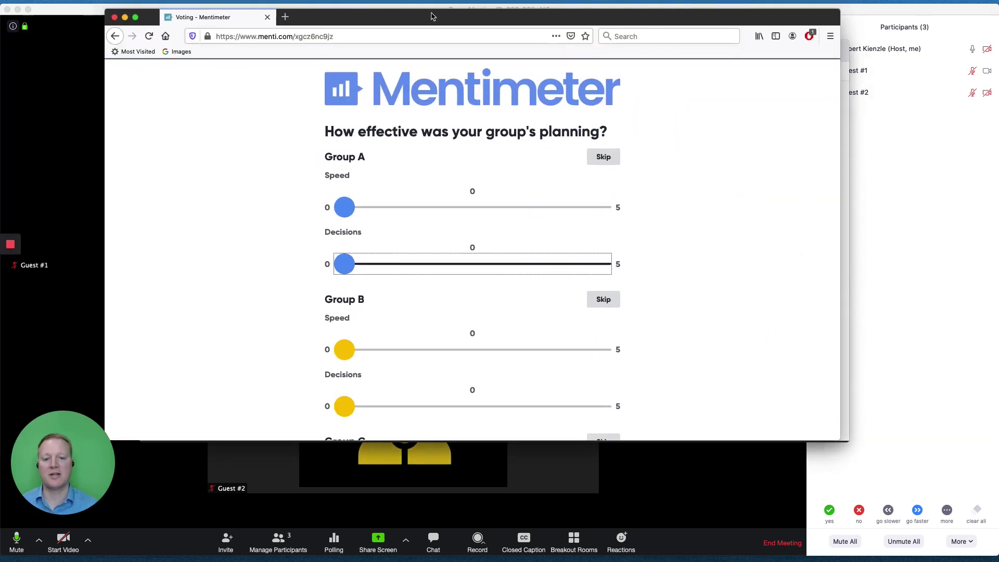
pyautogui.moveTo(346, 208); pyautogui.dragTo(447, 207)
pyautogui.moveTo(548, 203); pyautogui.dragTo(609, 207)
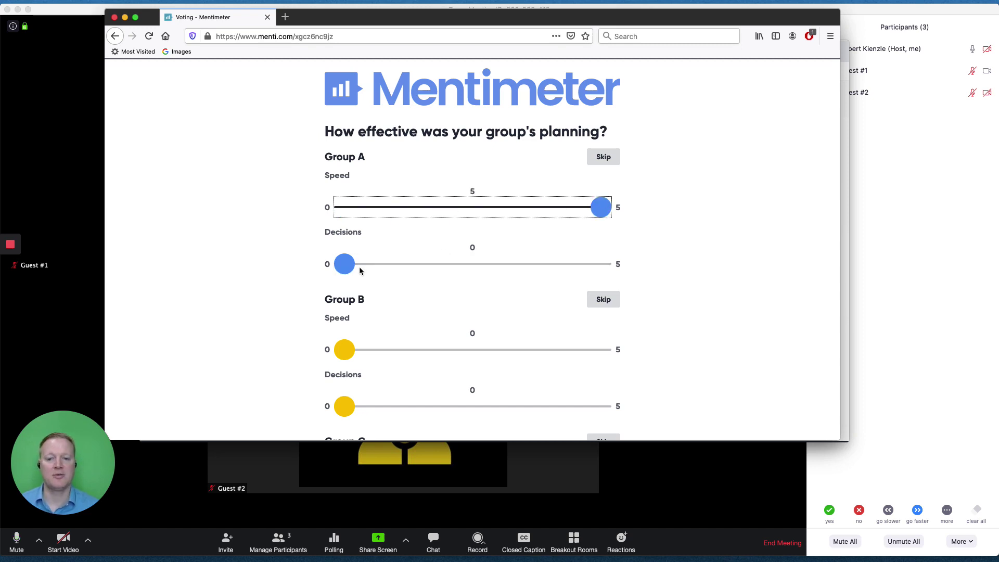
pyautogui.moveTo(360, 269); pyautogui.dragTo(376, 266)
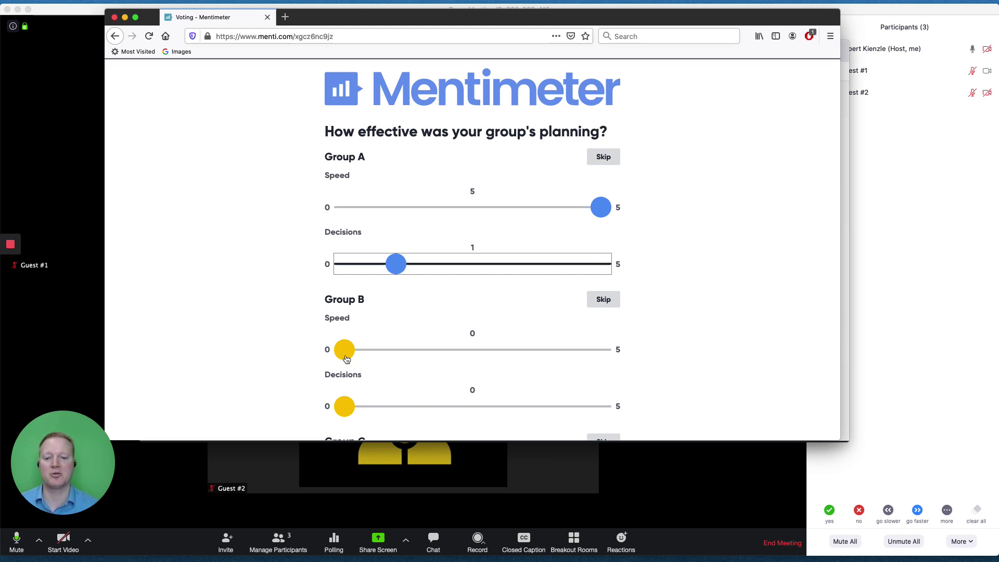
# - Rate Group B 3 for Speed and 4 for Decisions, and submit the group planning ratings
pyautogui.moveTo(345, 350); pyautogui.dragTo(501, 354)
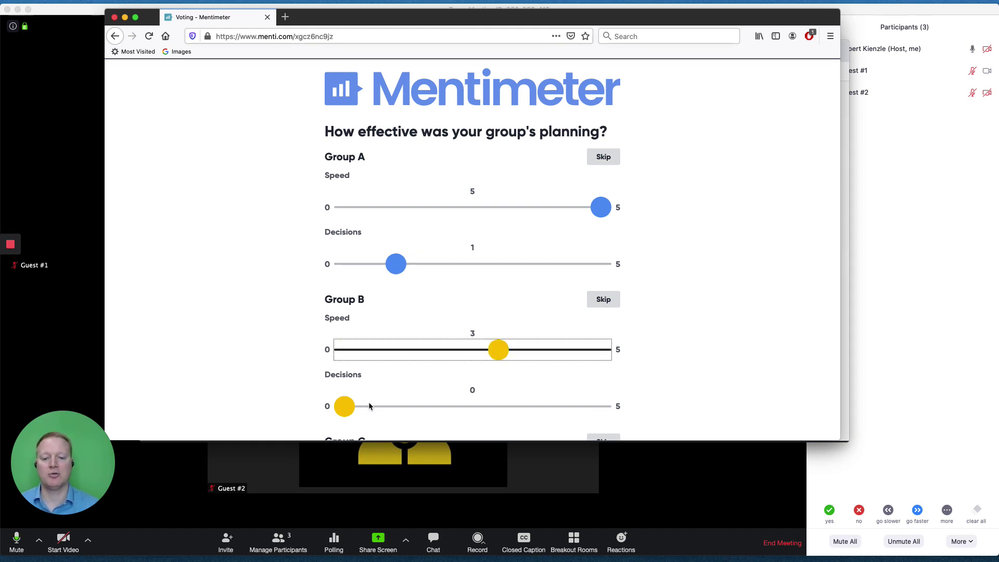
pyautogui.moveTo(364, 403); pyautogui.dragTo(526, 395)
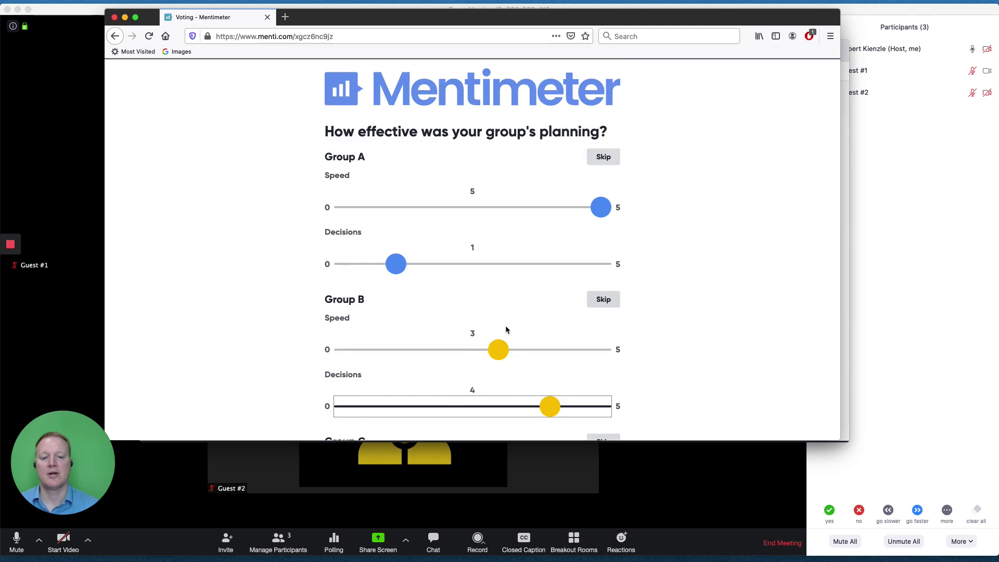
pyautogui.scroll(-3, 506, 329)
pyautogui.scroll(2, 506, 329)
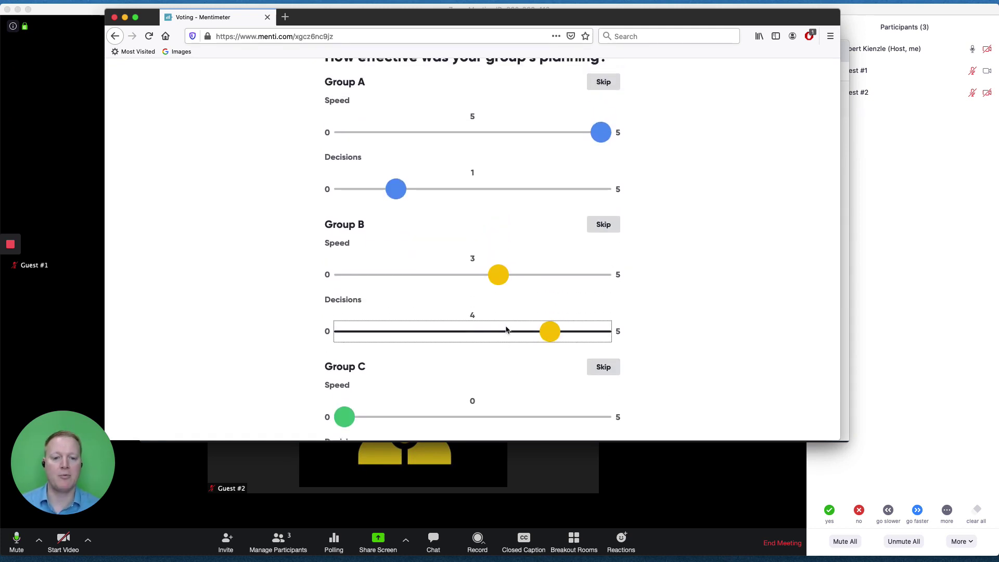
pyautogui.scroll(-6, 506, 330)
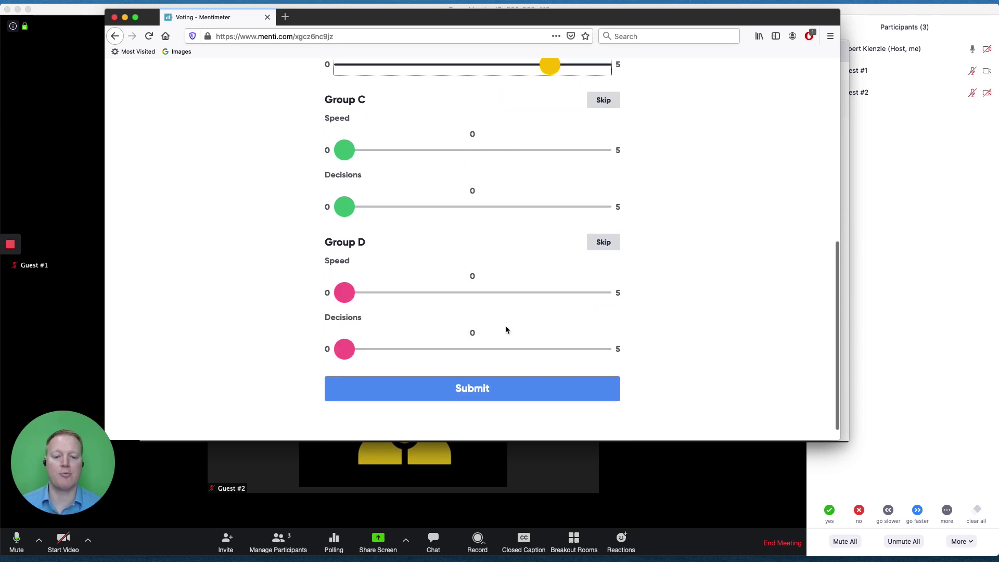
pyautogui.click(507, 374)
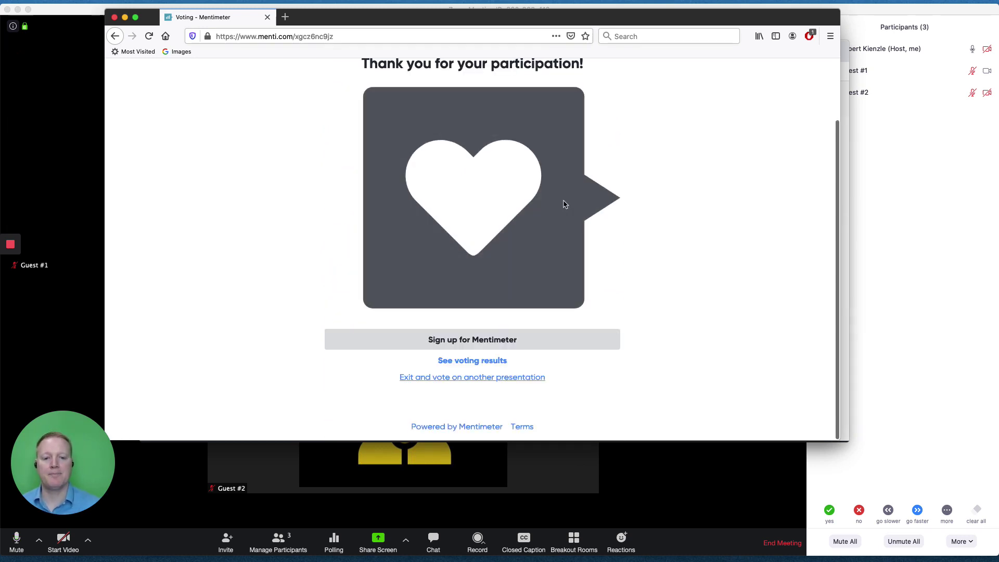
# - Move the voting window out of view and close the Mentimeter presentation window to return to the Zoom meeting
pyautogui.moveTo(644, 12); pyautogui.dragTo(0, 16)
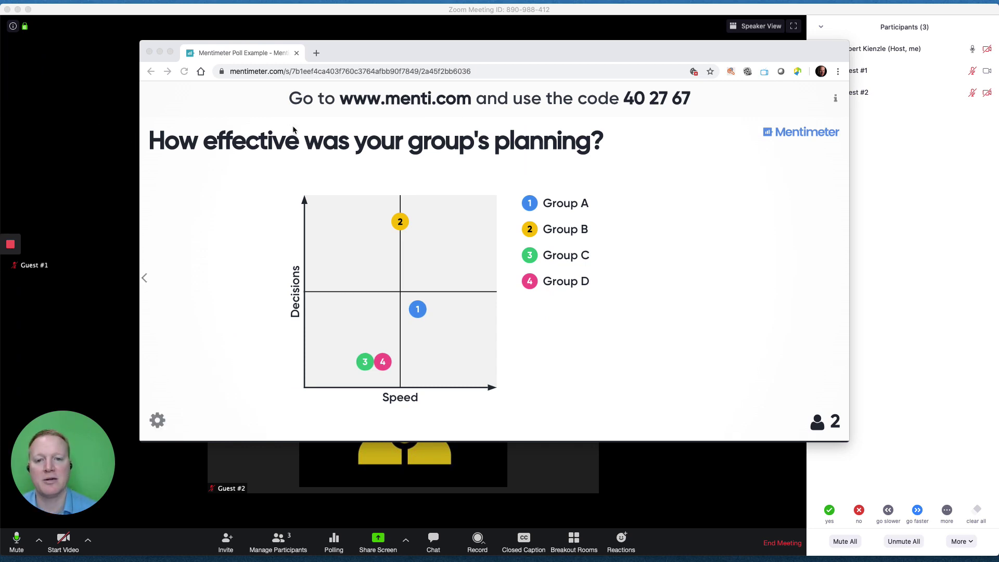
pyautogui.click(150, 52)
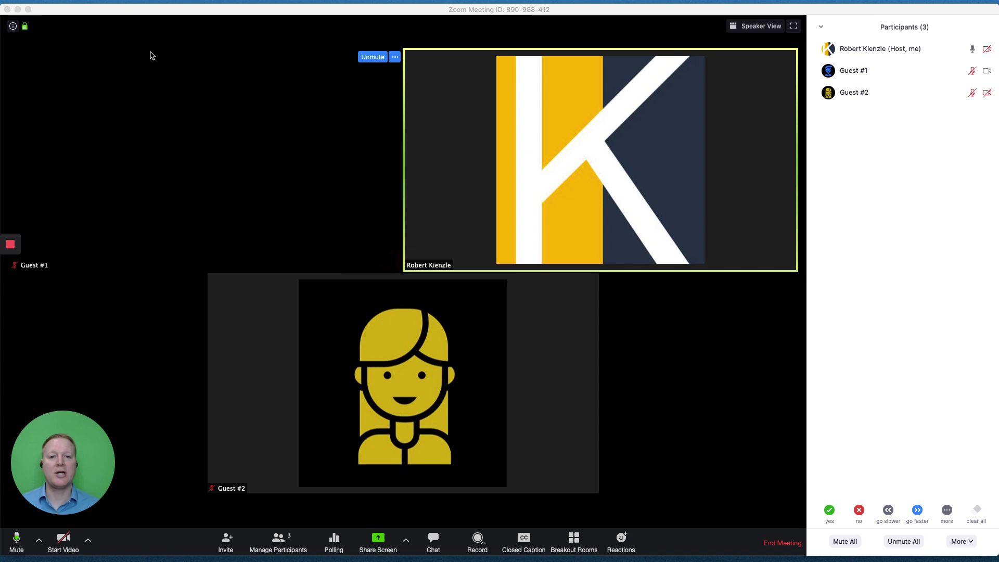